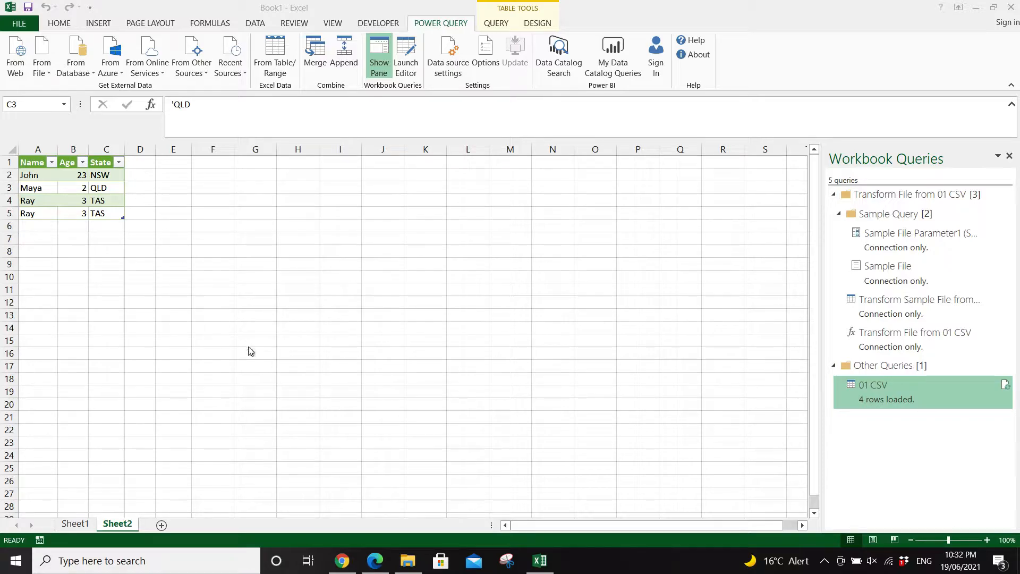
Open States.xlsx from the Mapping folder, examine its state abbreviations and full names against the Book1 table, and close it.
click(408, 560)
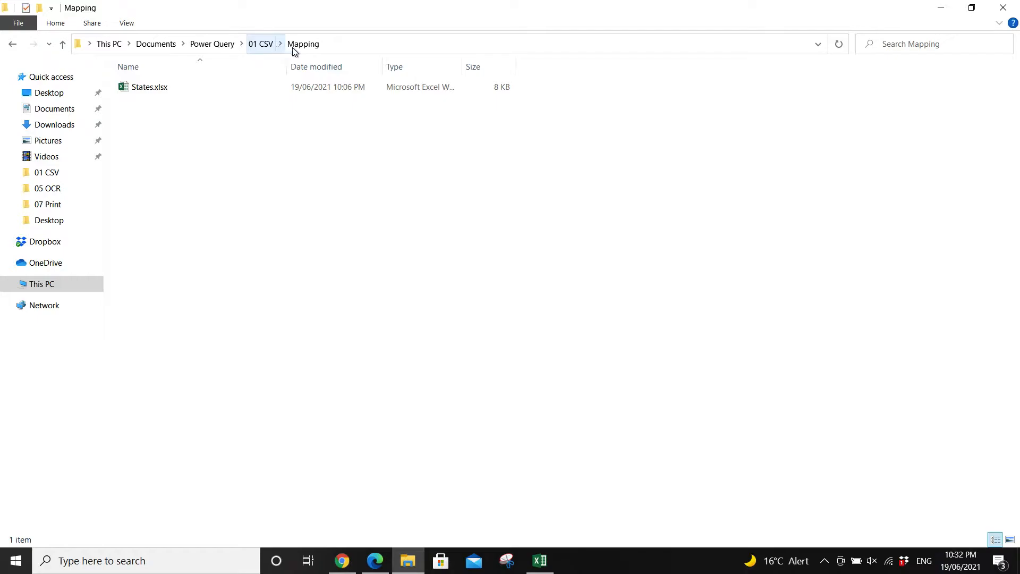
double_click(152, 87)
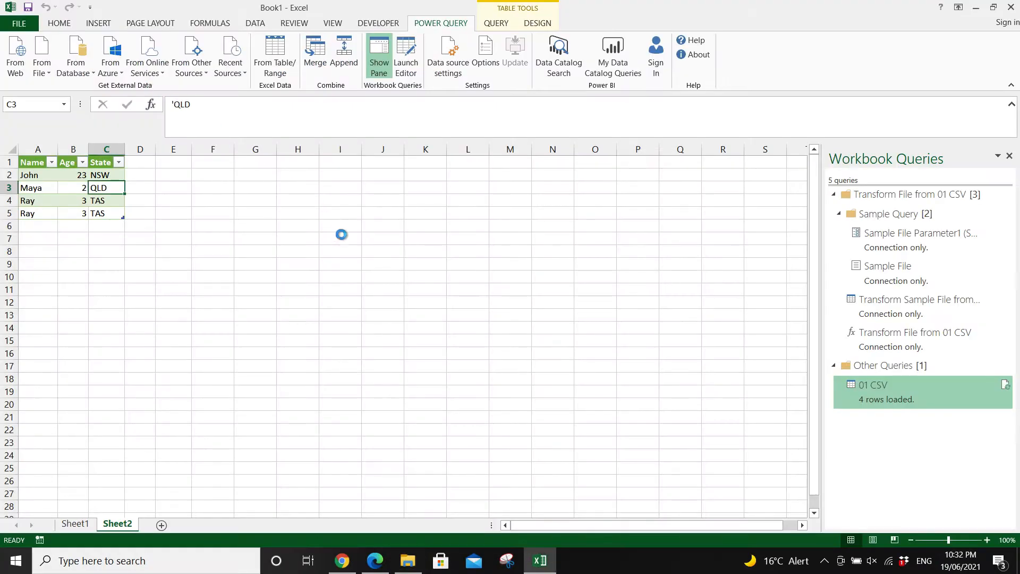
click(123, 262)
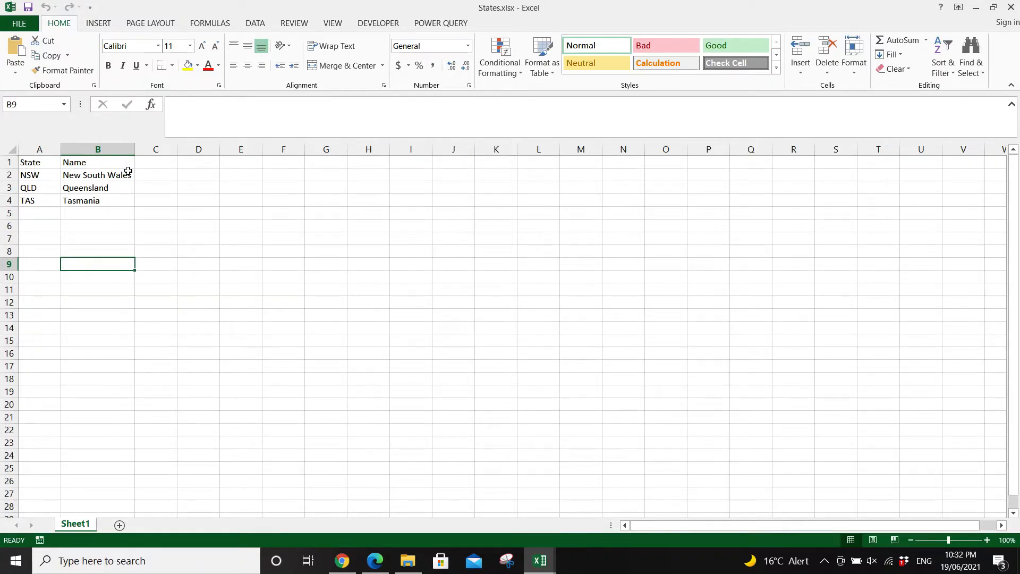
double_click(378, 11)
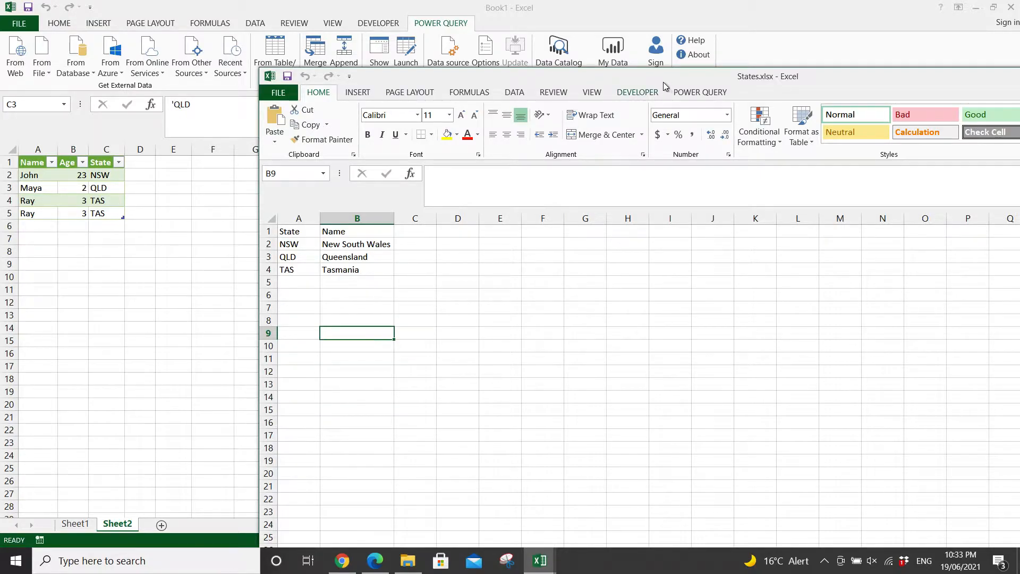
drag(667, 80, 399, 91)
click(997, 90)
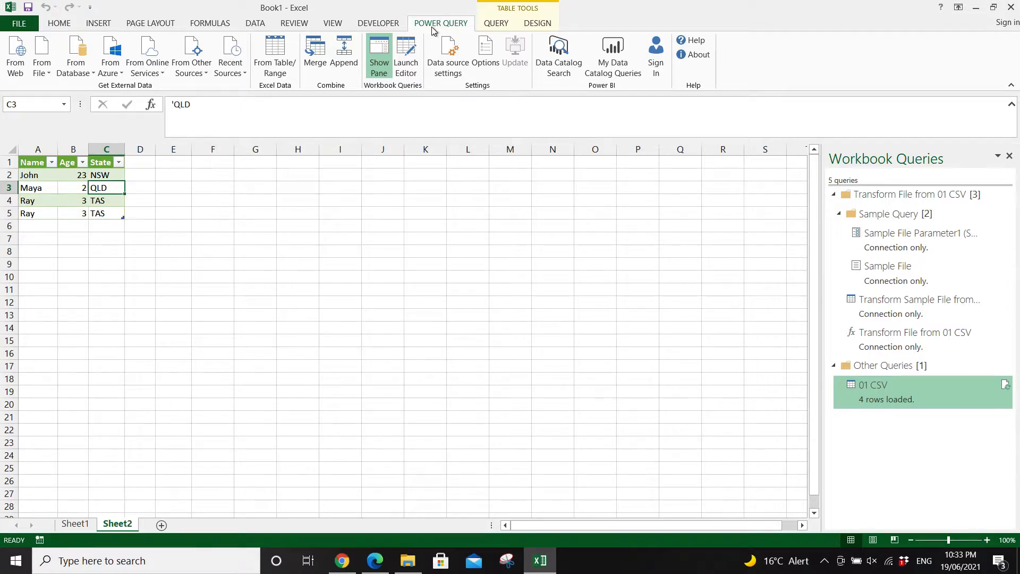
Add Sheet1 of States.xlsx from the Mapping folder as a new Excel source query in the Power Query Editor.
click(408, 63)
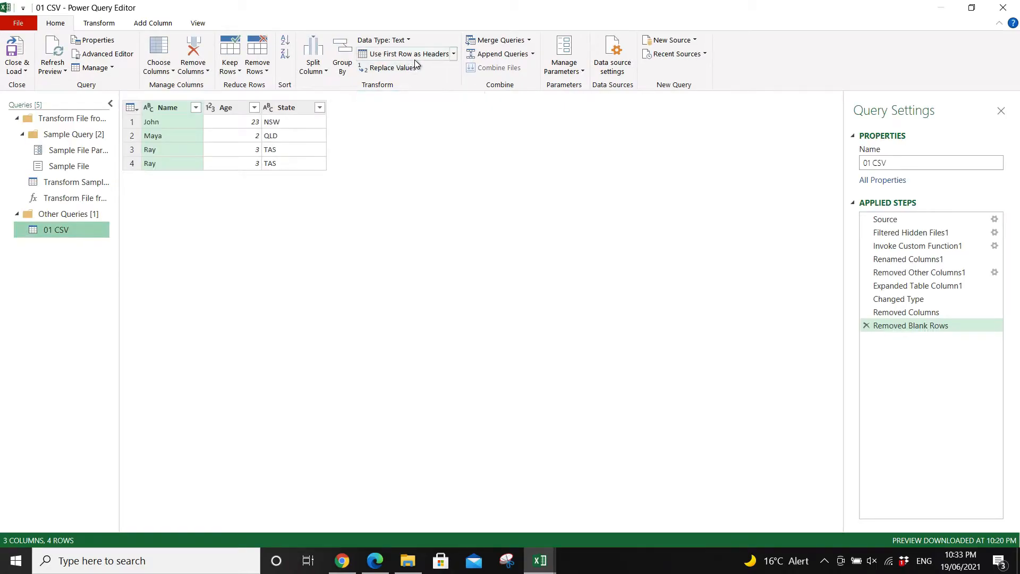
click(694, 40)
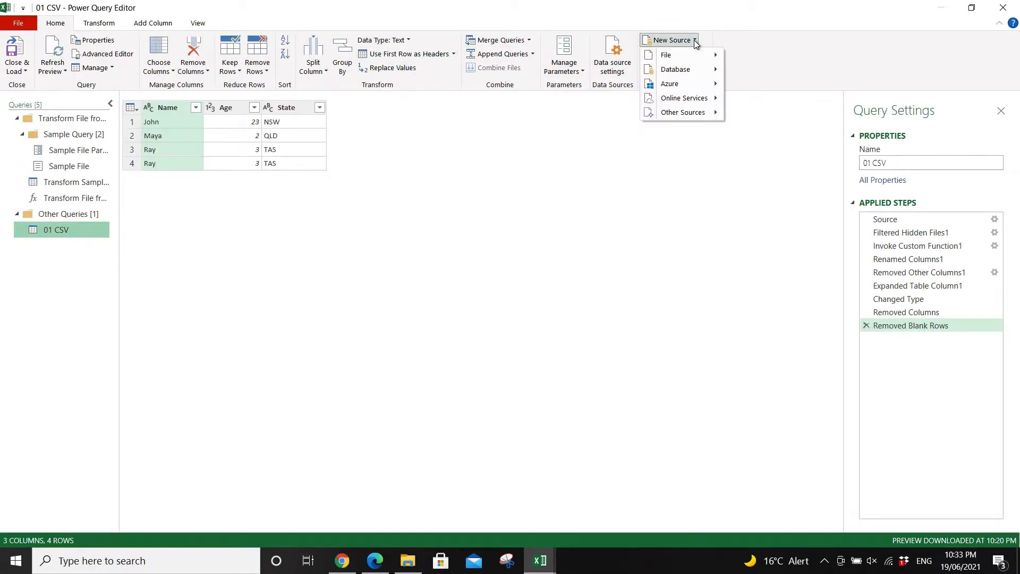
mouse_move(687, 55)
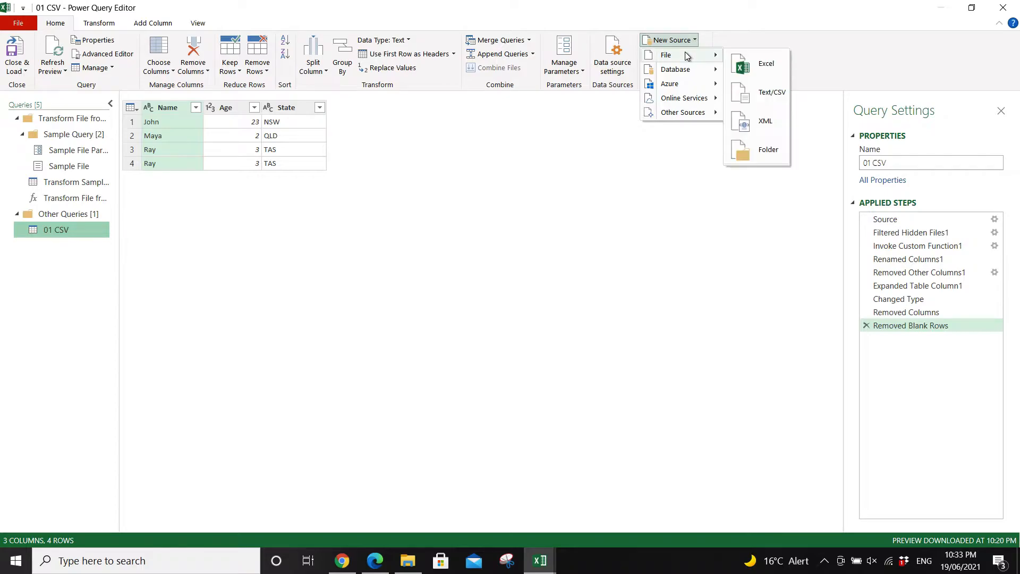
click(761, 62)
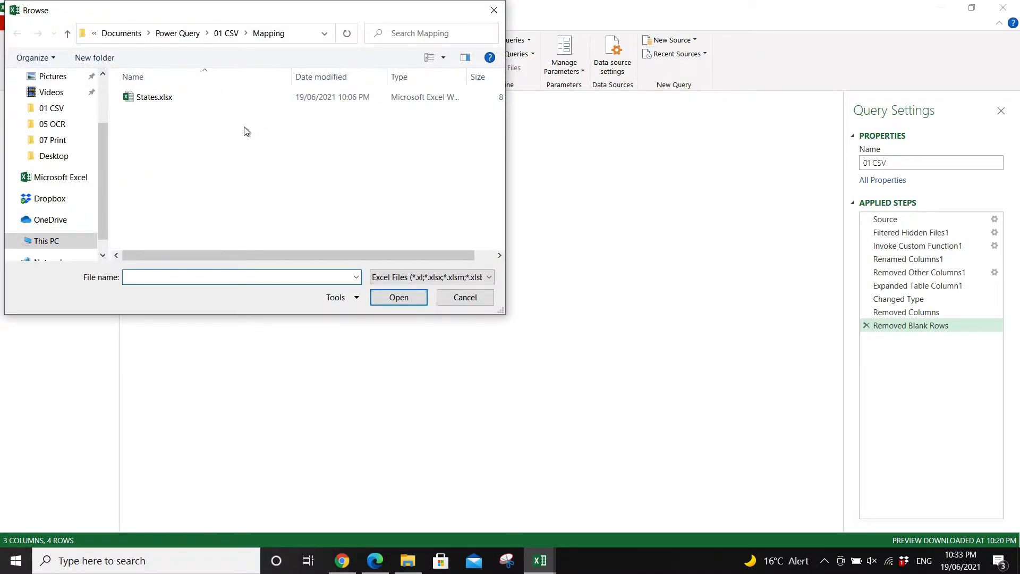
click(156, 101)
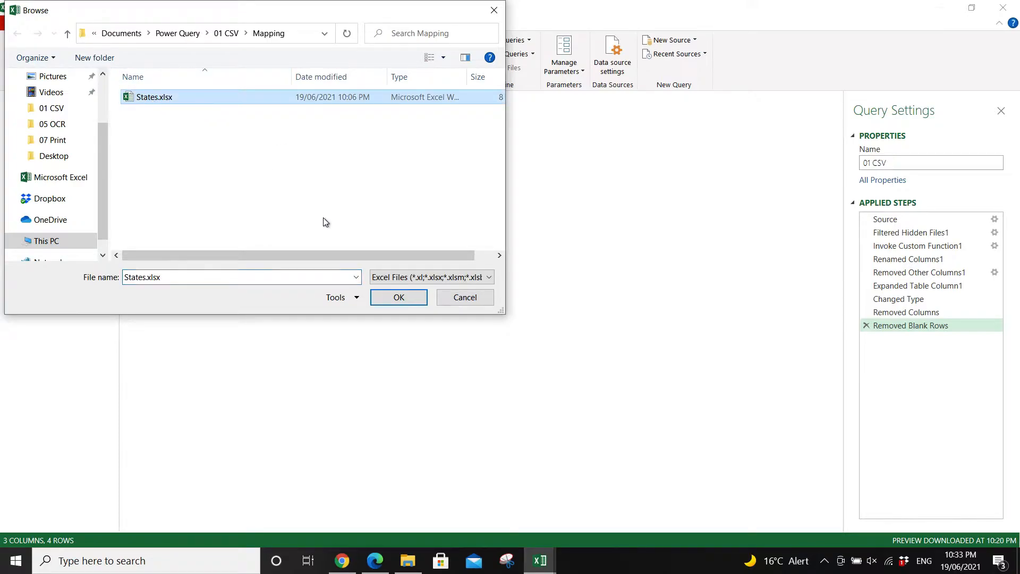
click(384, 301)
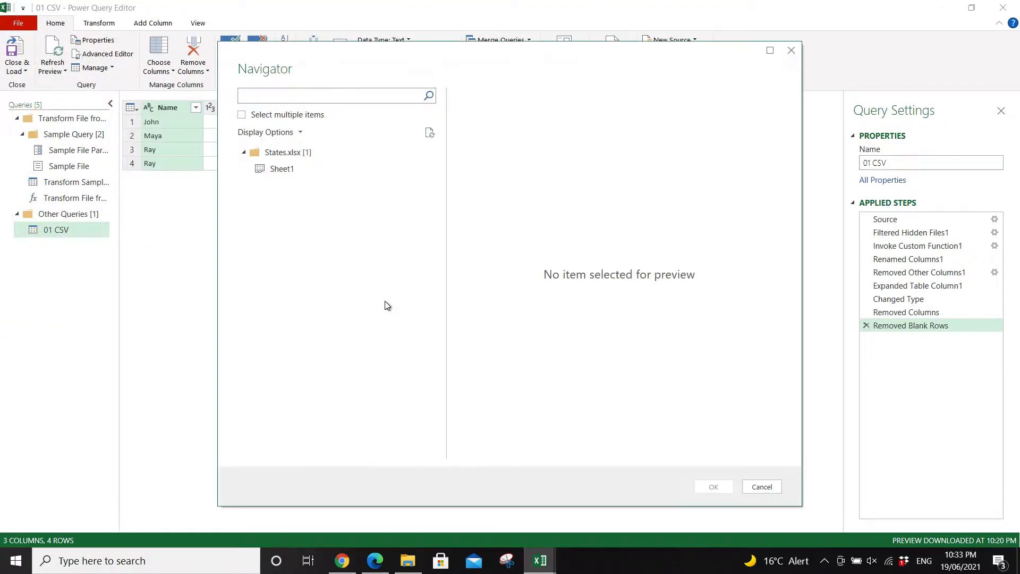
click(276, 170)
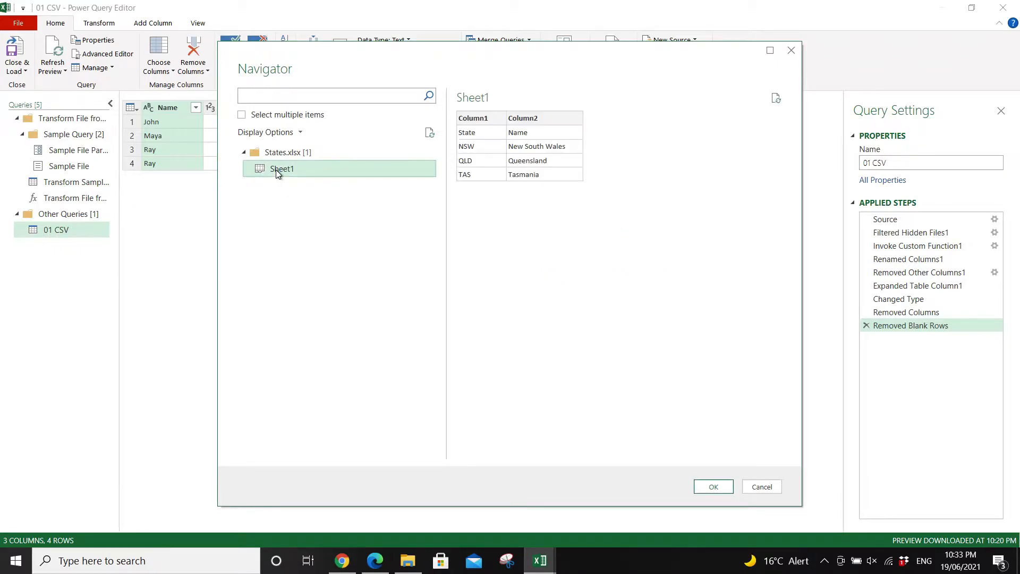
click(712, 488)
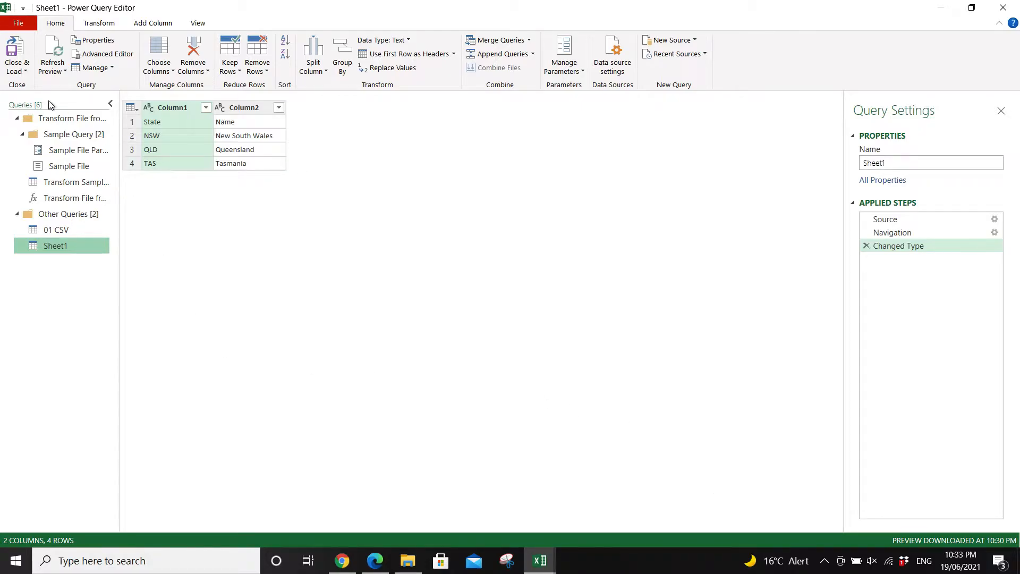
Close and load the Sheet1 query into the workbook, and compare its table and header row with the 01 CSV table.
click(18, 72)
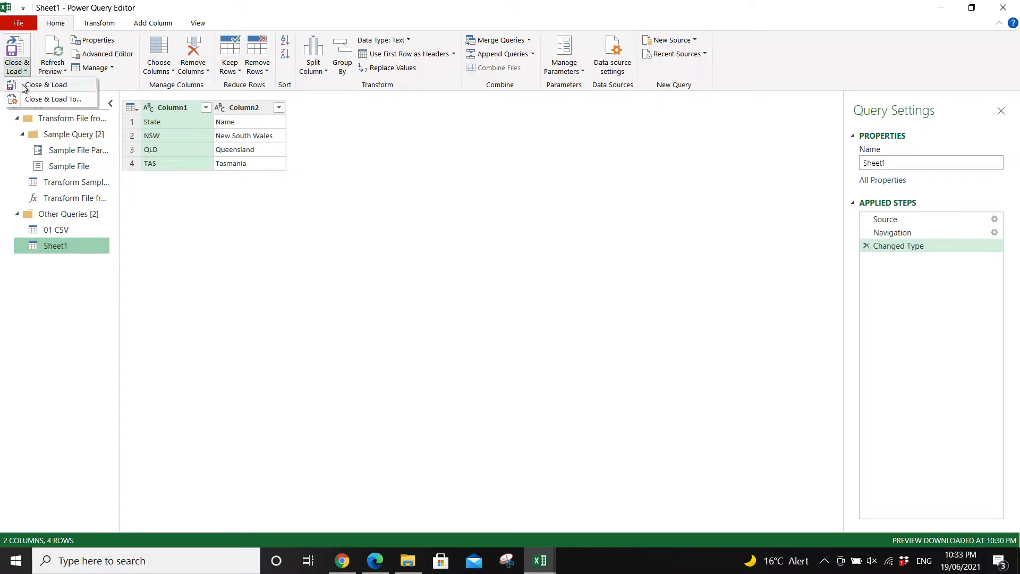
click(22, 84)
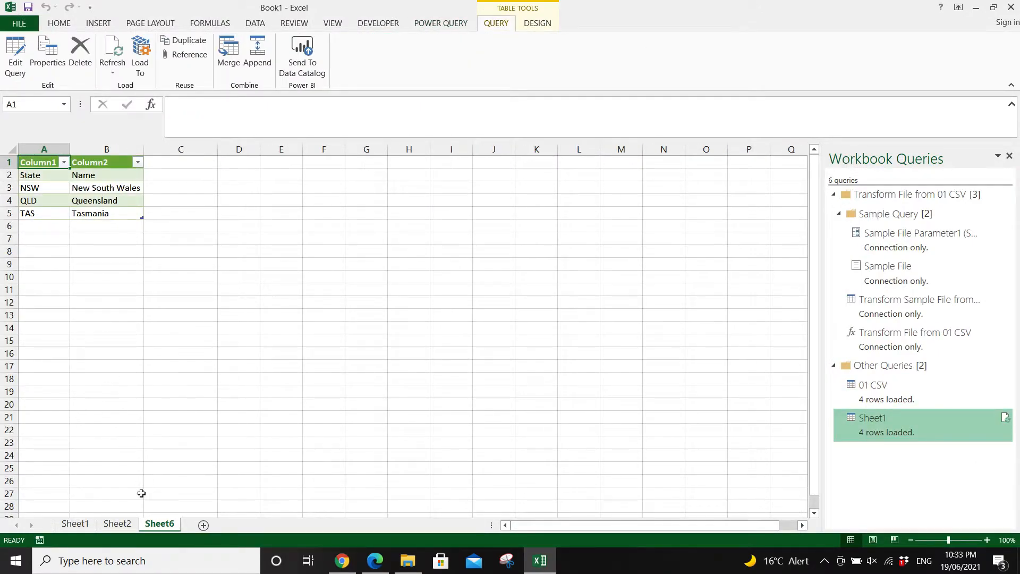
click(115, 525)
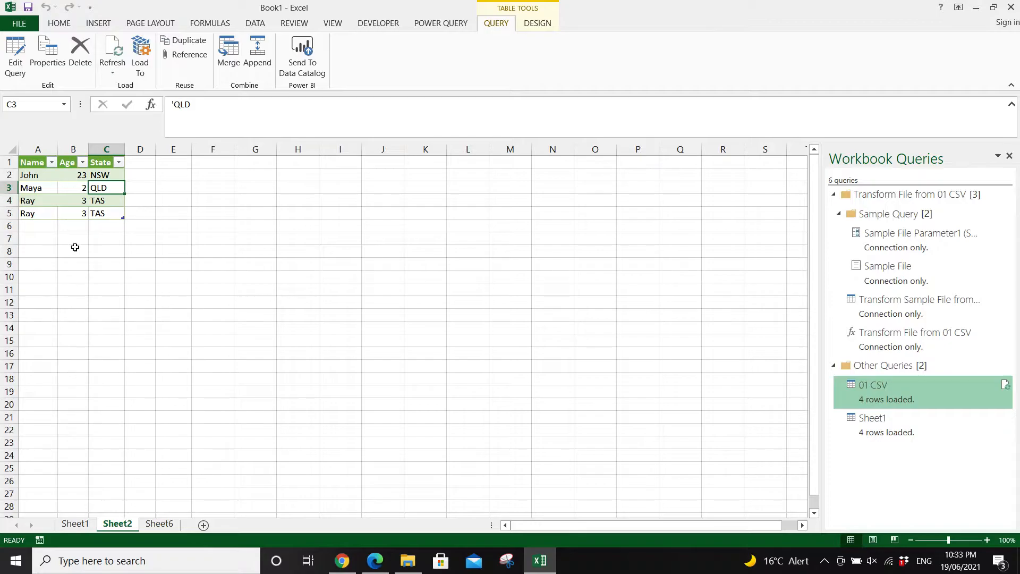
click(160, 524)
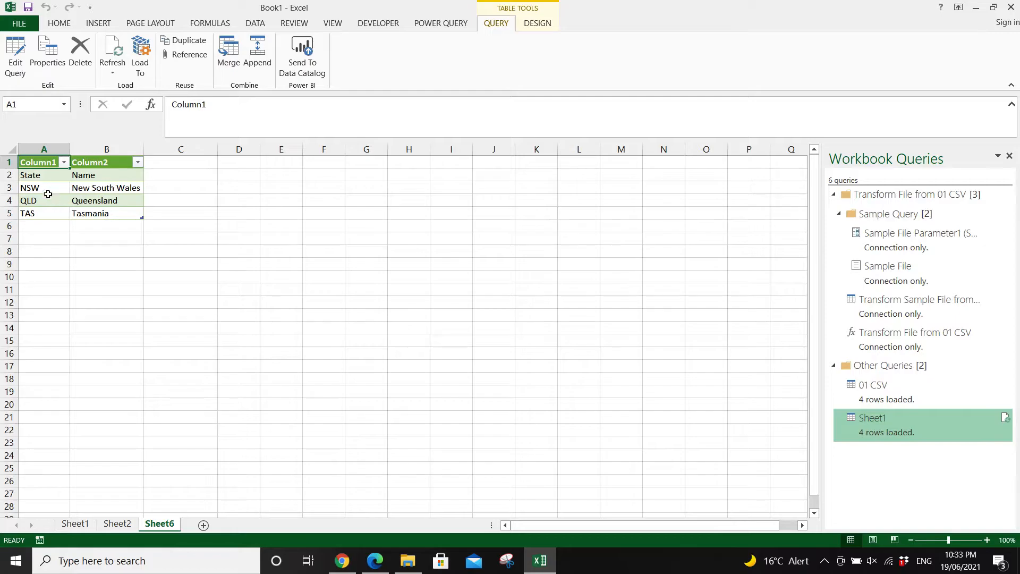
click(19, 175)
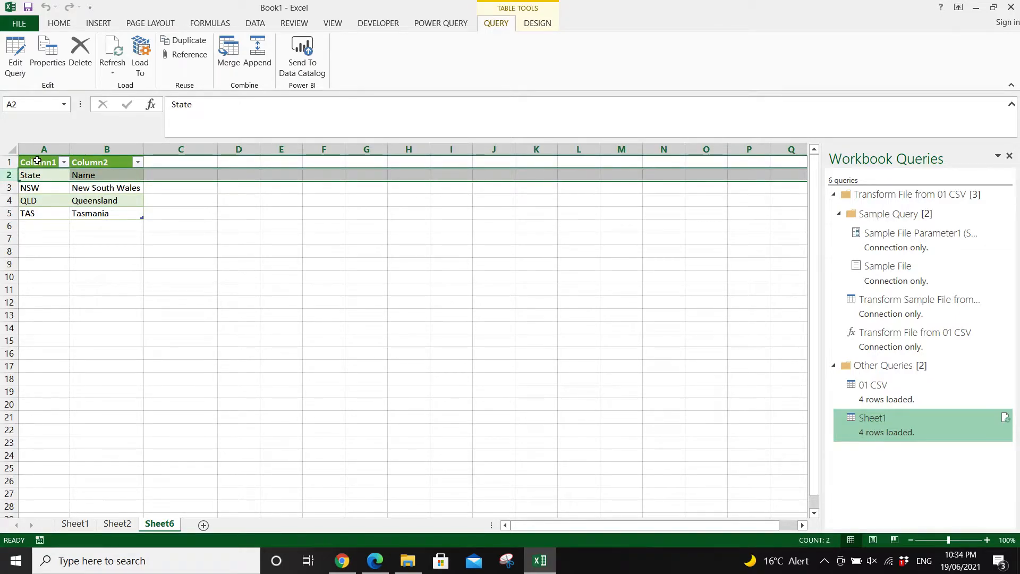
click(287, 252)
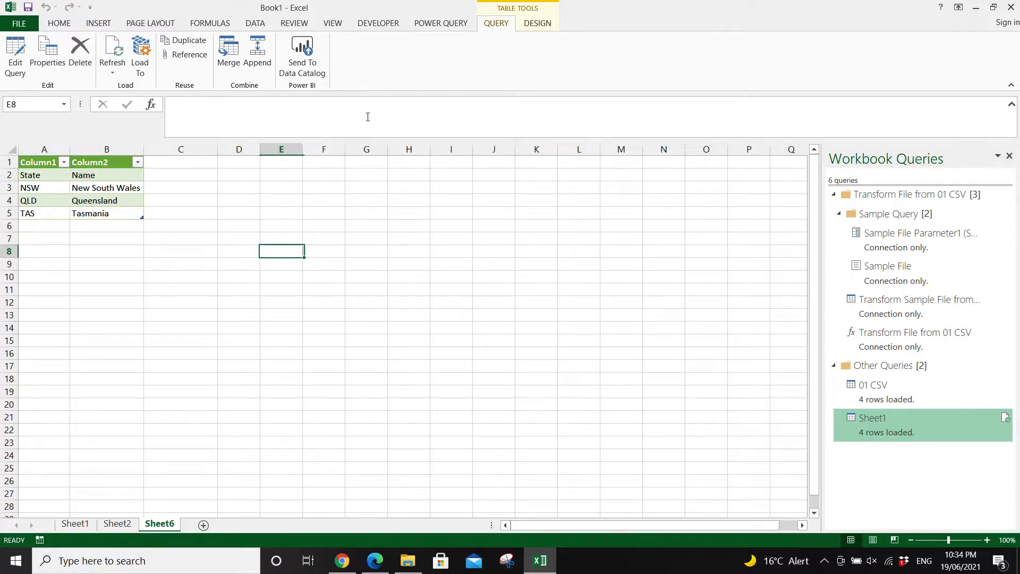
Use the first row as headers in the Sheet1 query, and close and load the updated table.
click(447, 25)
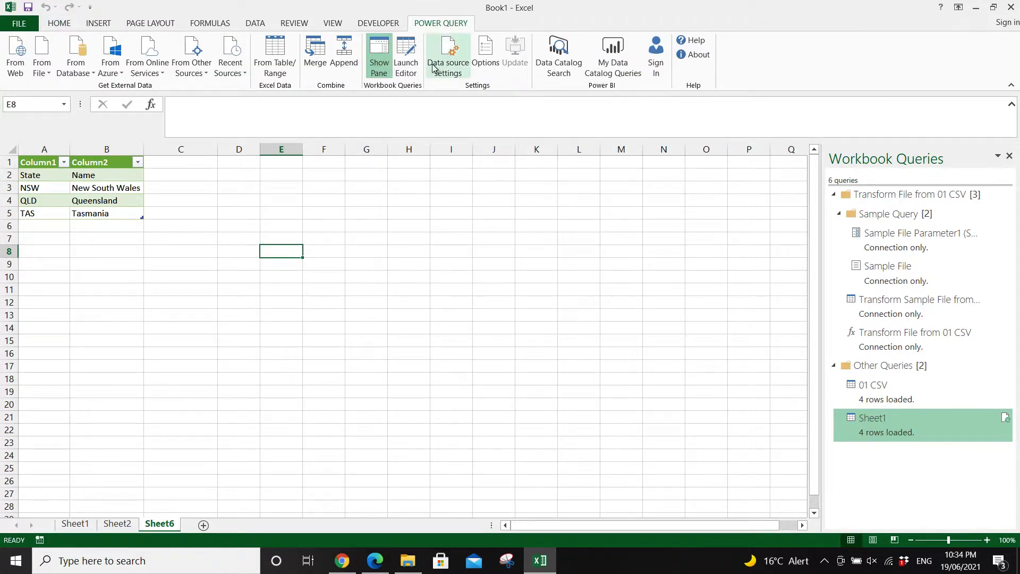
click(405, 58)
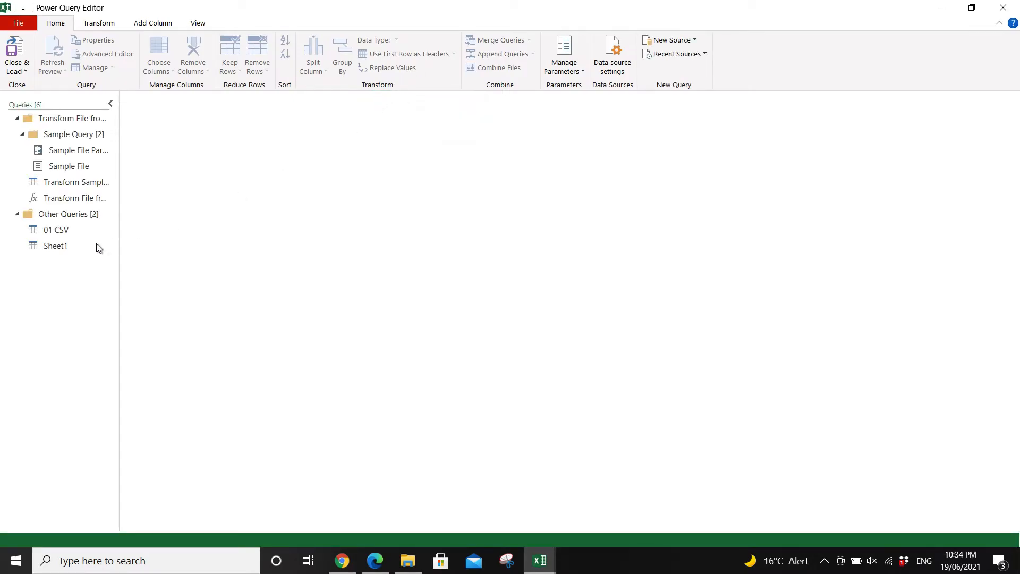
click(57, 248)
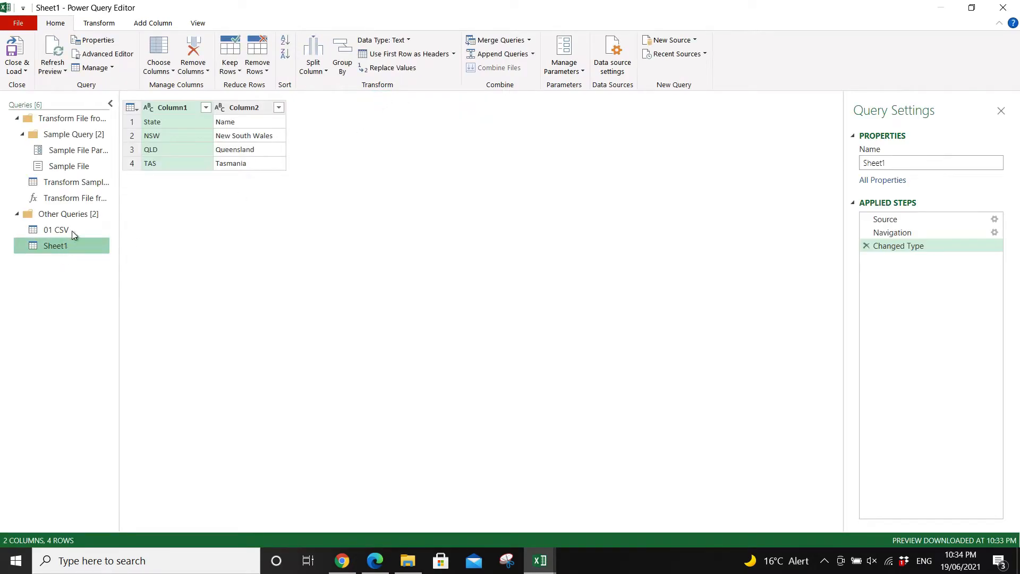
click(173, 124)
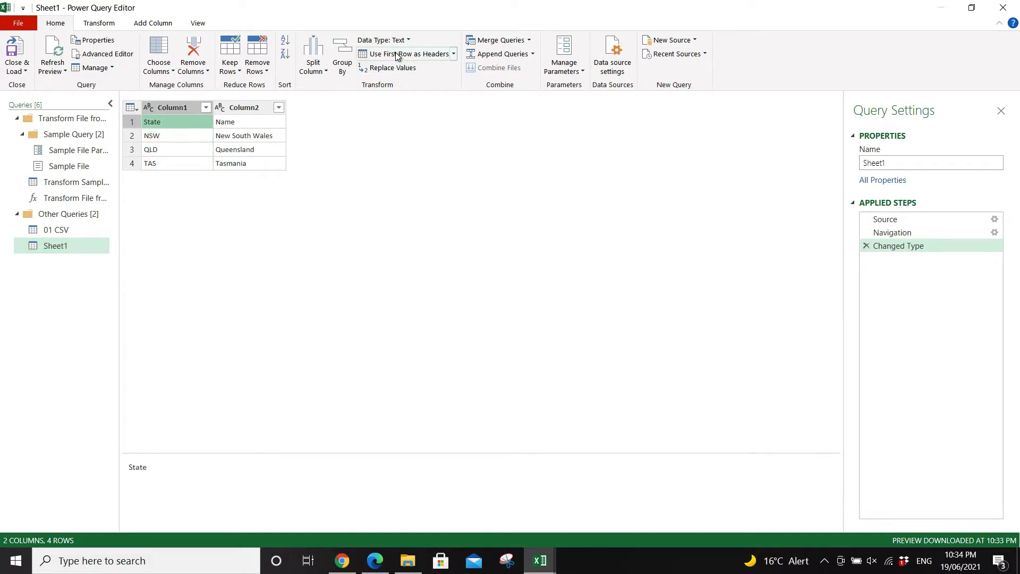
click(431, 56)
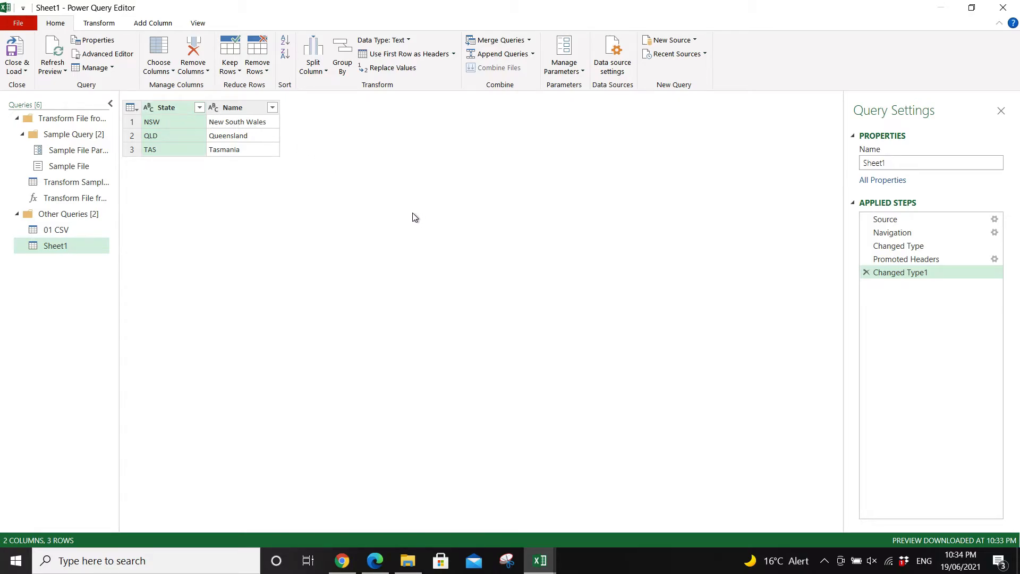
click(16, 78)
click(30, 82)
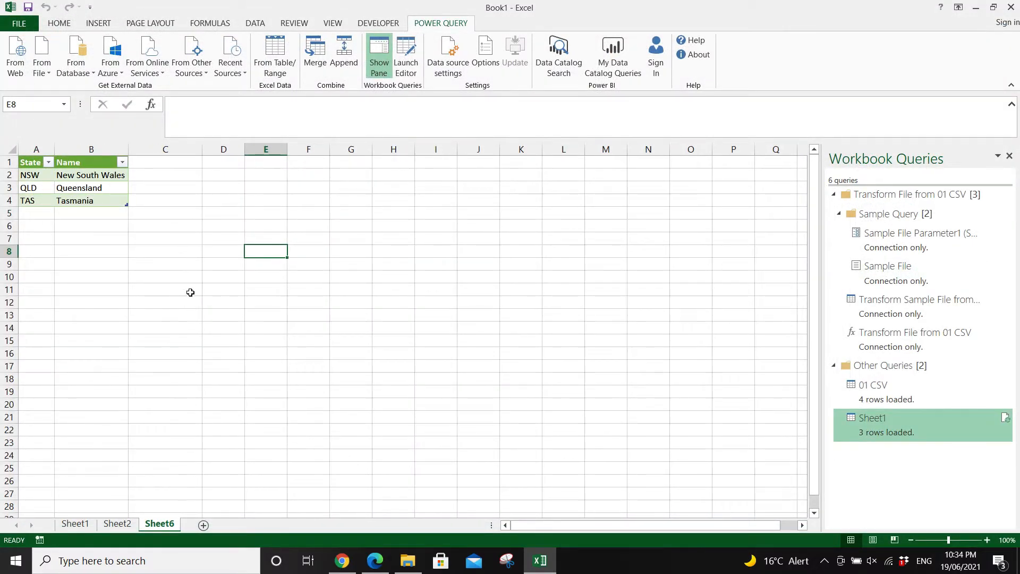
Merge the 01 CSV query with Sheet1, matching the State columns of both tables with a Left Outer join.
click(118, 523)
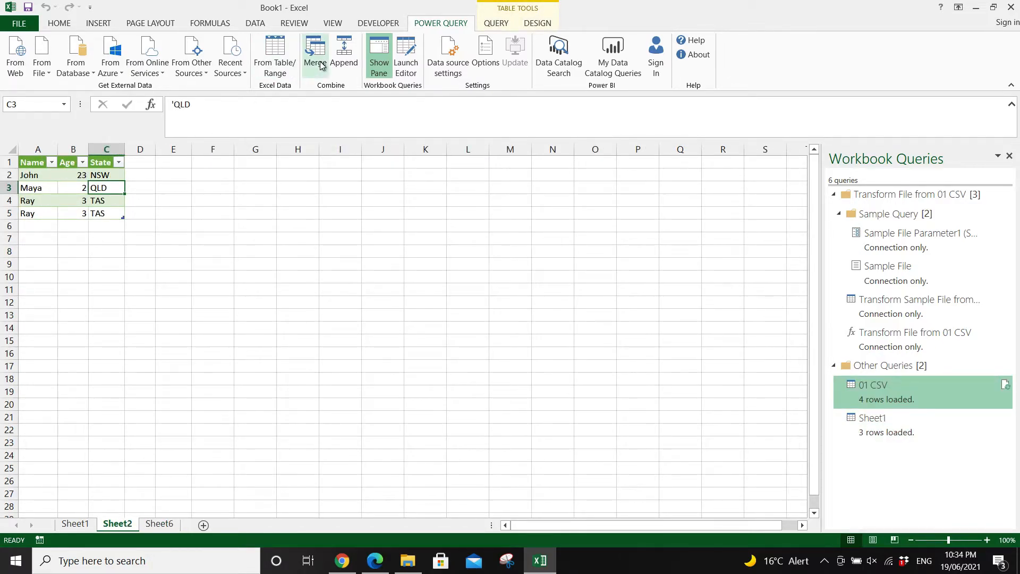
click(494, 23)
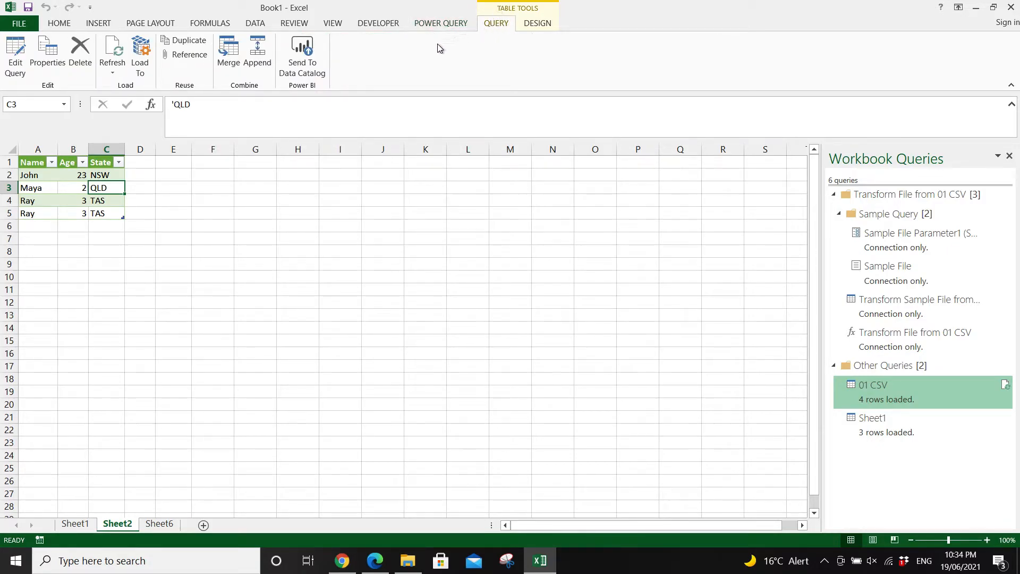
click(236, 63)
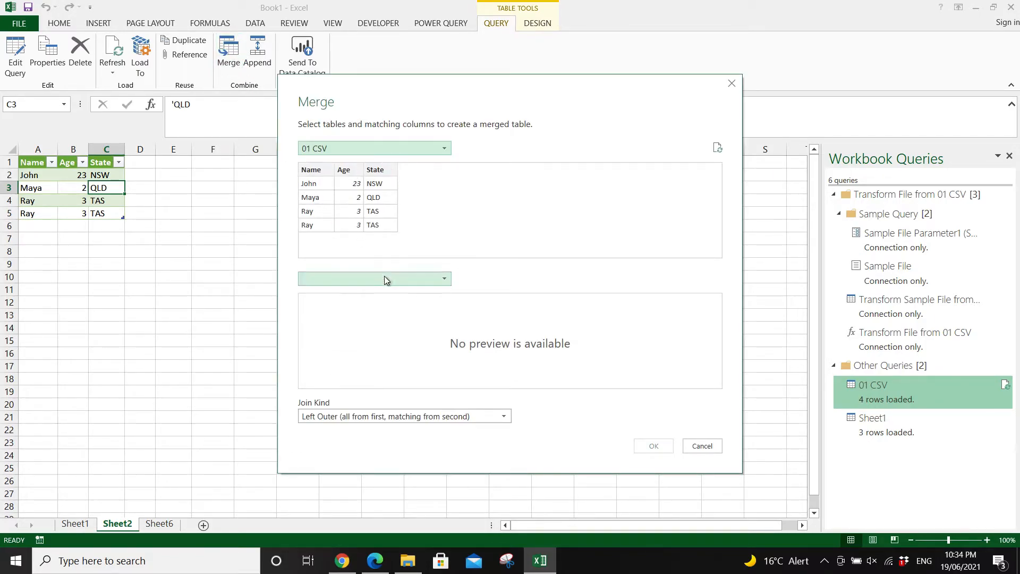
click(380, 170)
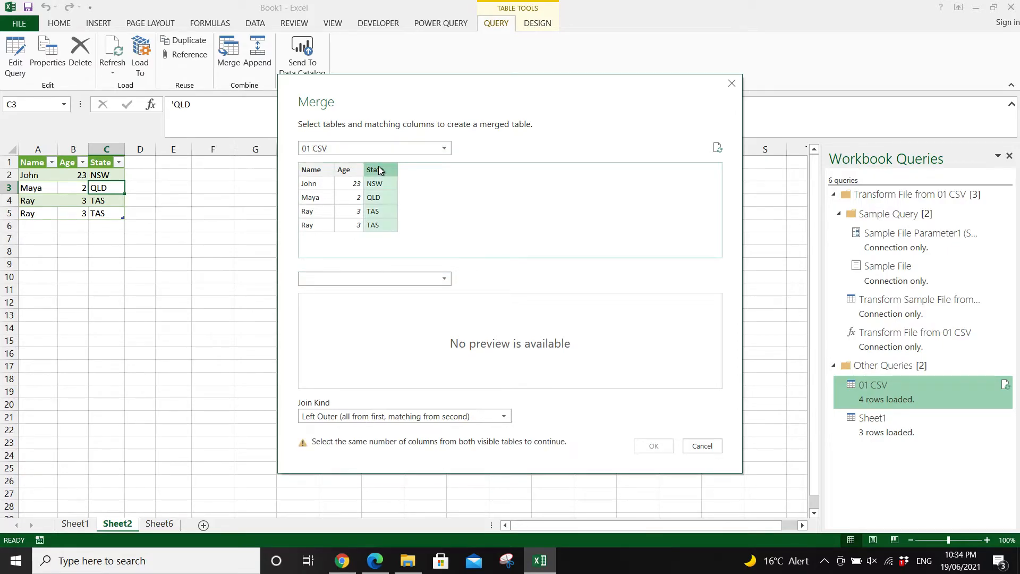
click(380, 279)
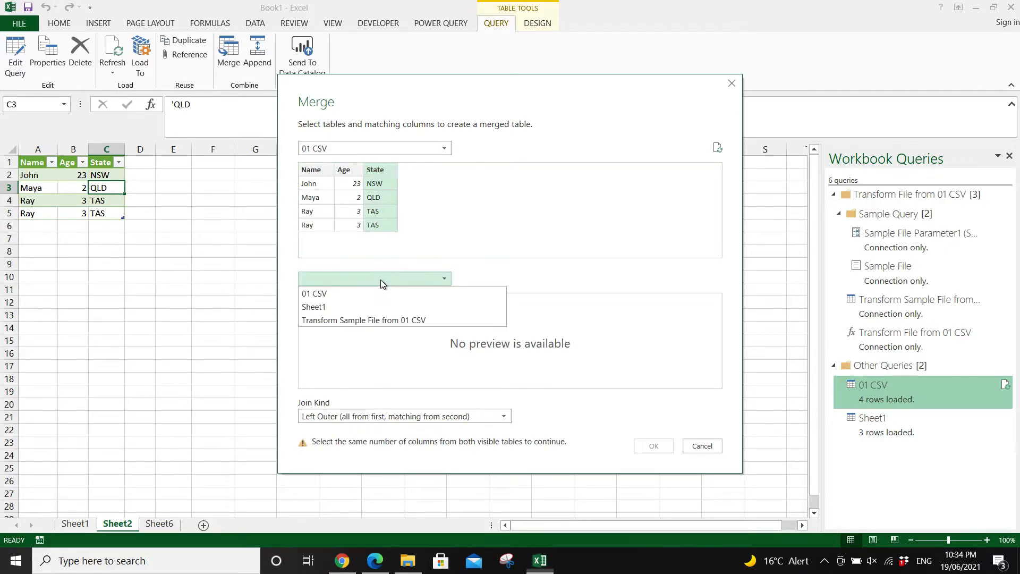
click(322, 308)
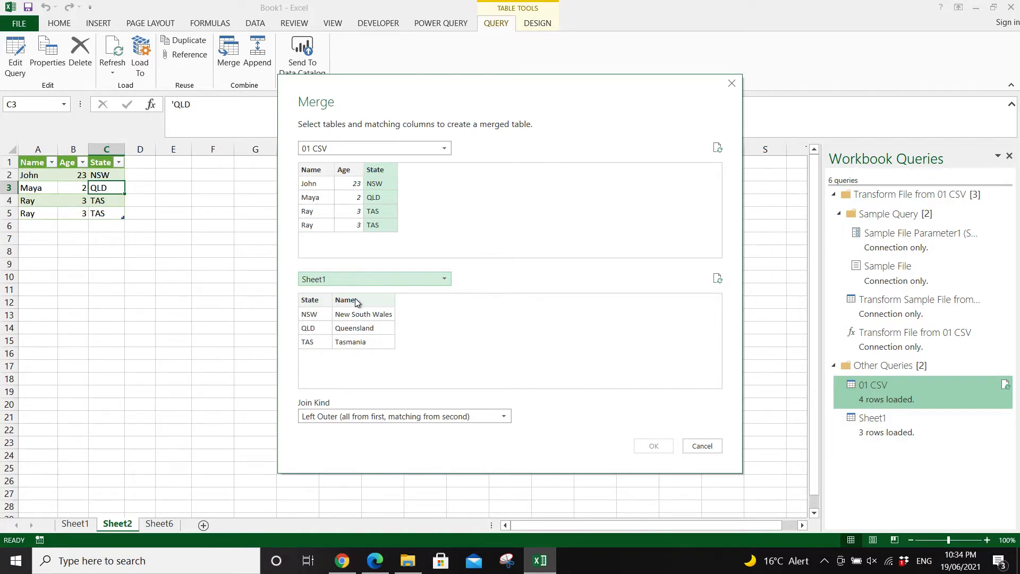
click(314, 300)
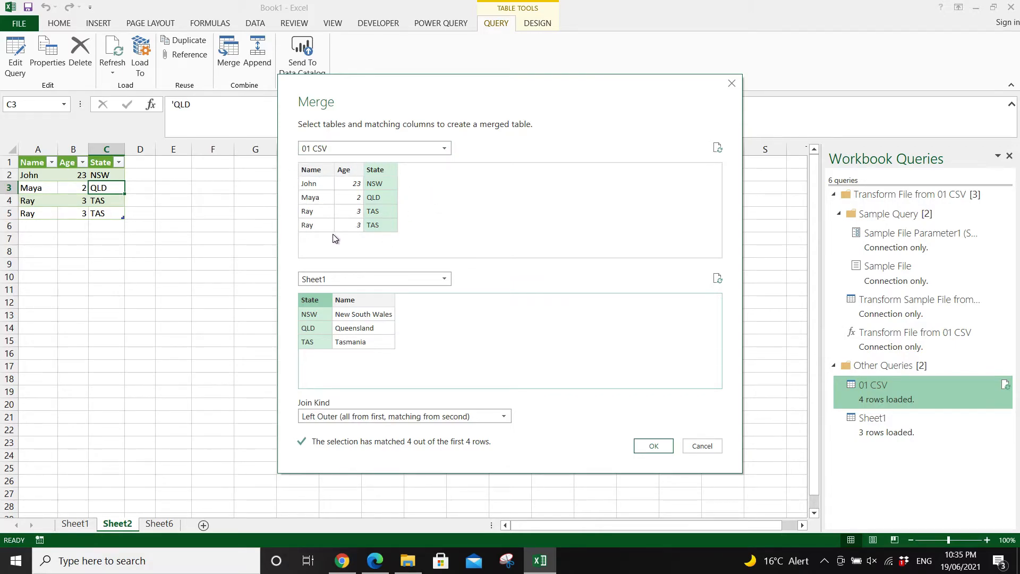
click(646, 450)
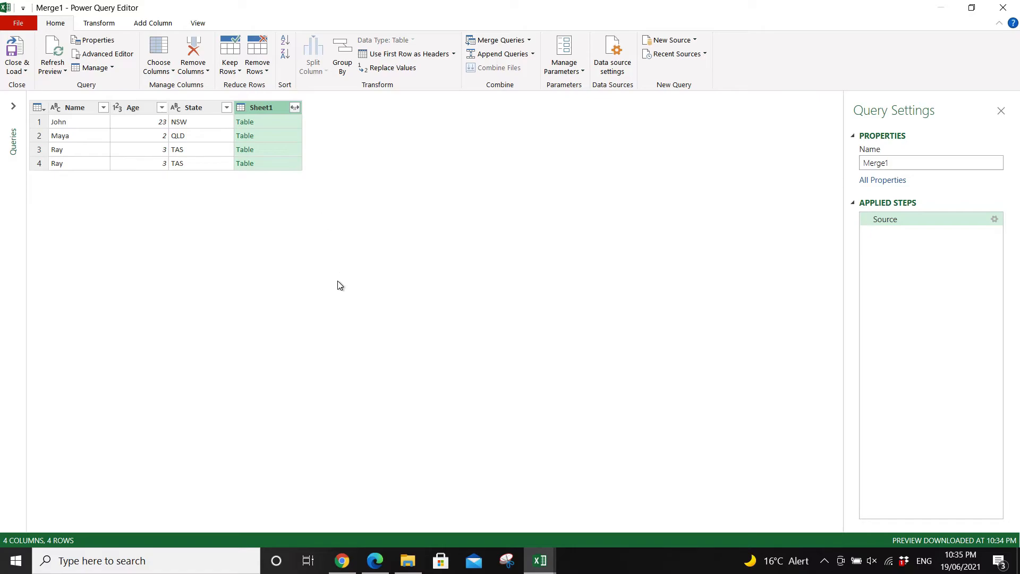
Expand the merged Sheet1 column to only its Name field without the original column name prefix, and close and load the Merge1 query.
click(294, 108)
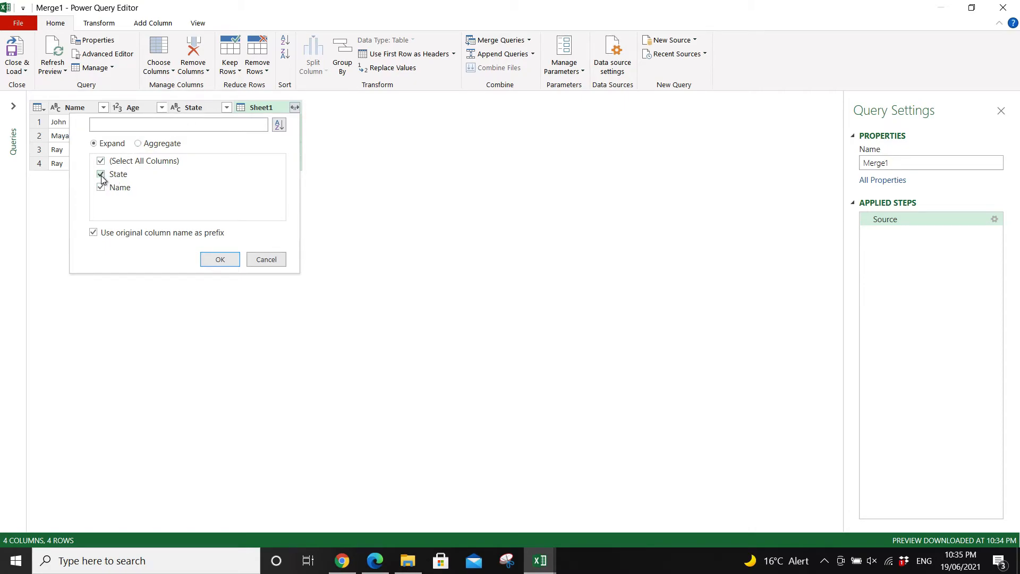
click(102, 176)
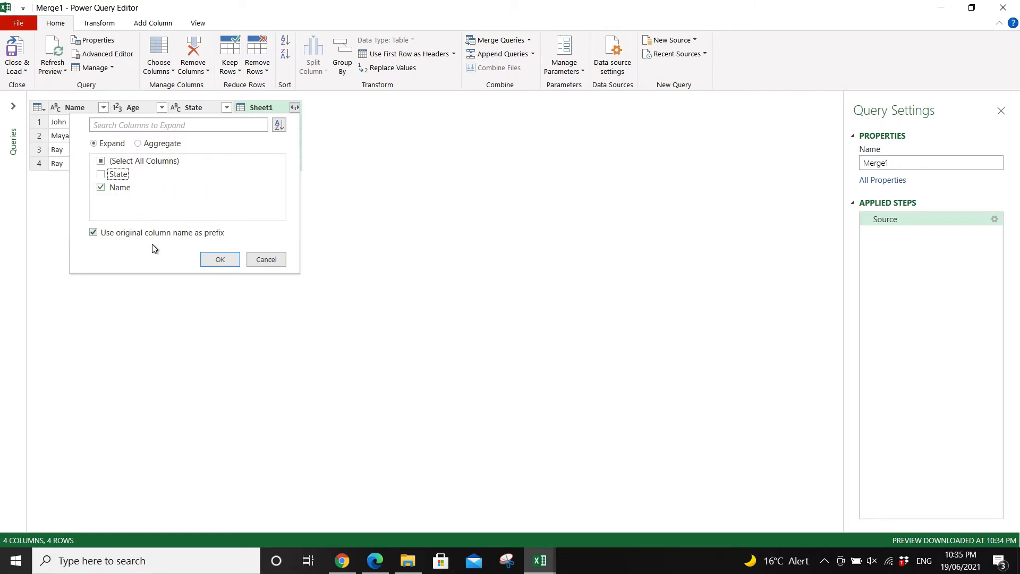
click(94, 233)
click(218, 262)
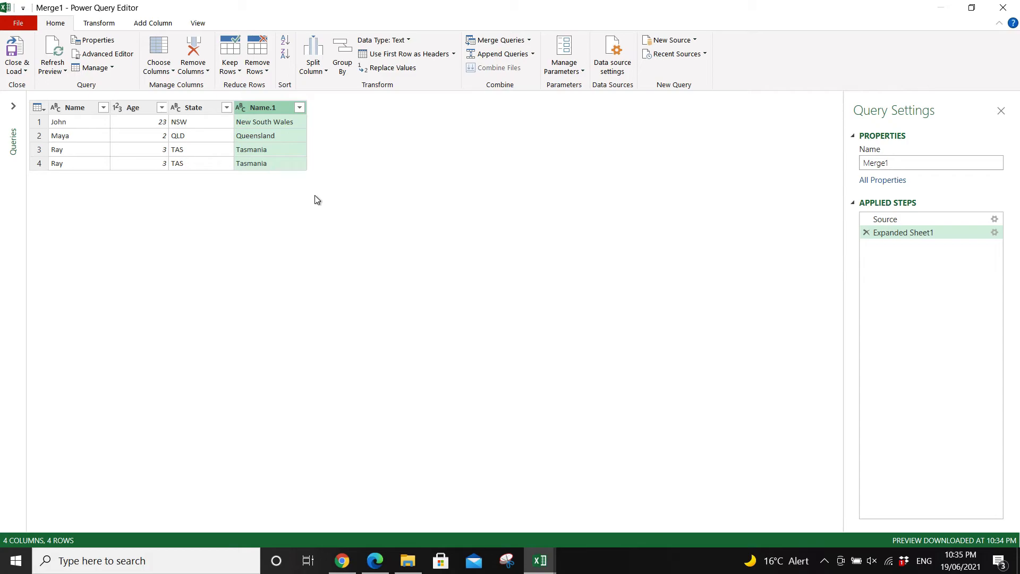
click(12, 74)
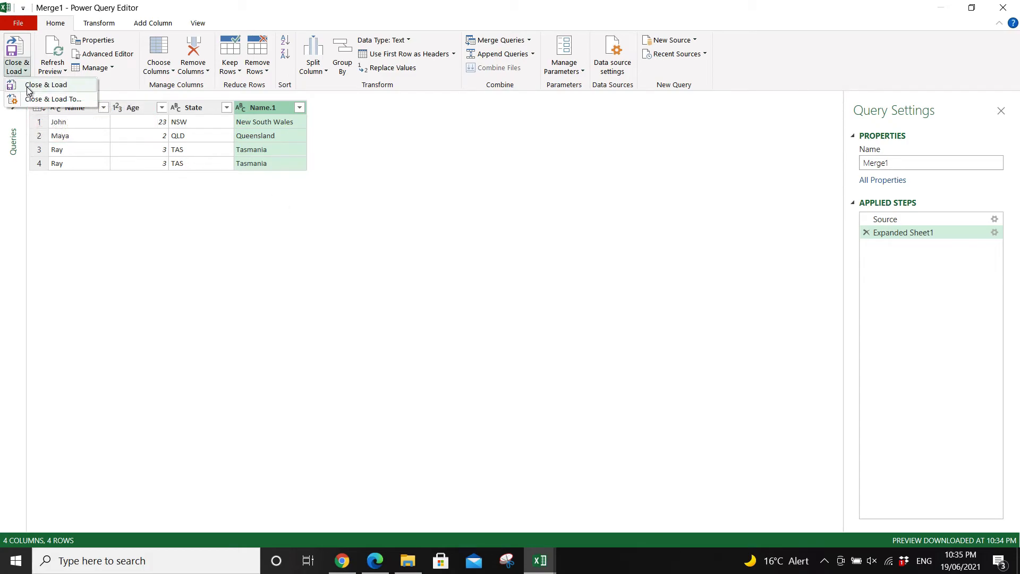
click(29, 86)
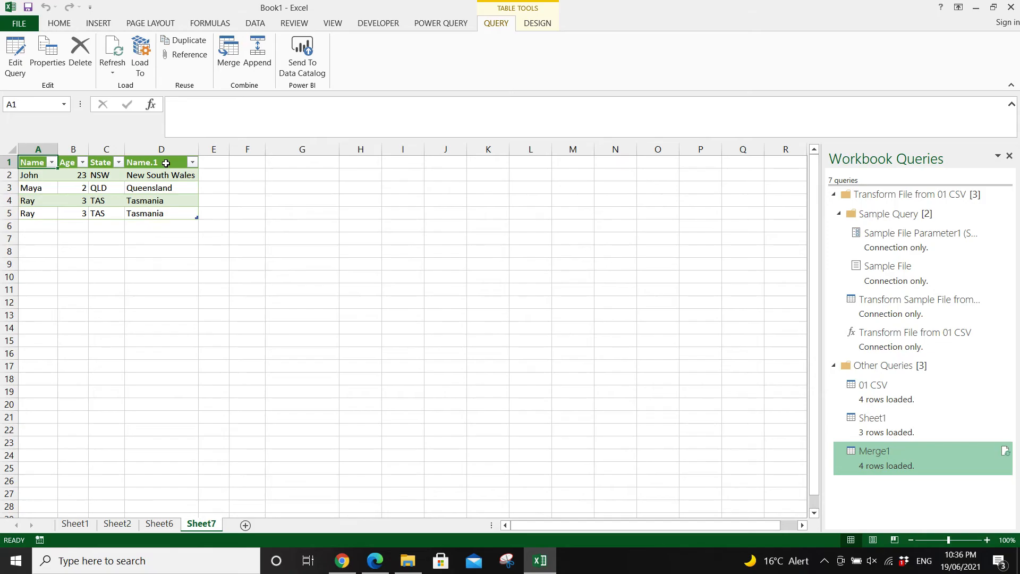
Reopen the Power Query Editor and rename the Name.1 column of the Merge1 query to State Name.
click(450, 25)
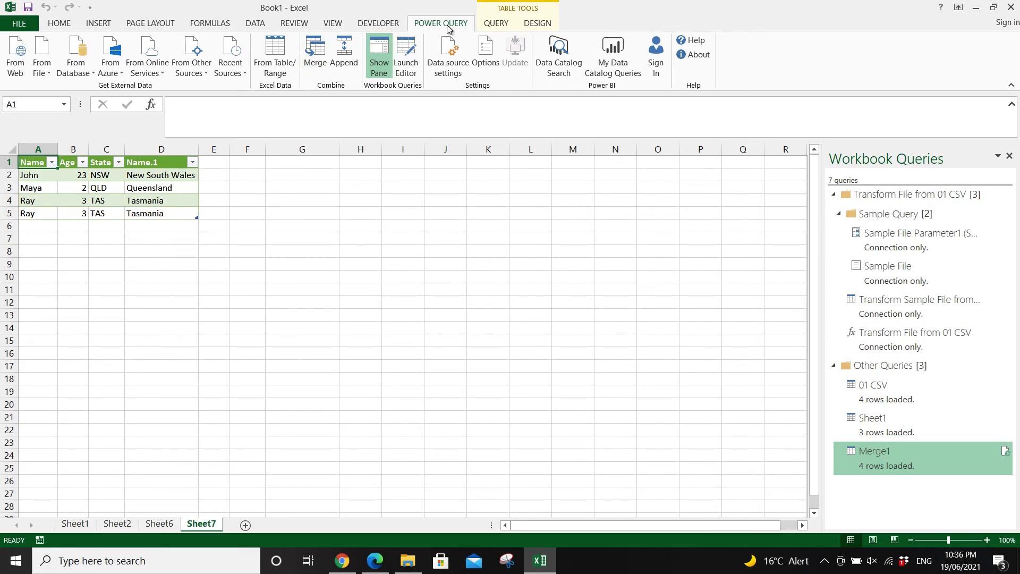
click(406, 46)
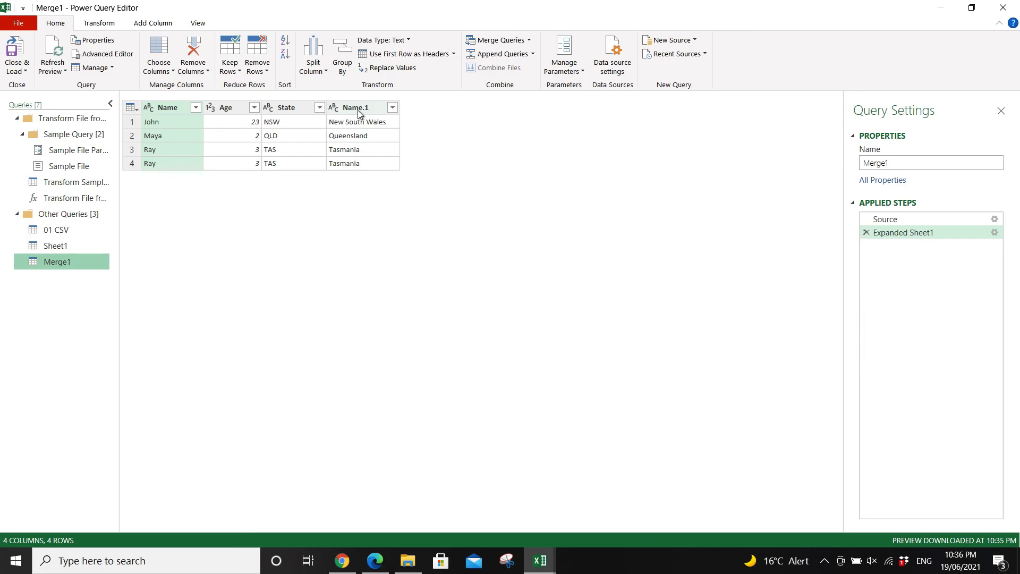
click(354, 111)
right_click(354, 111)
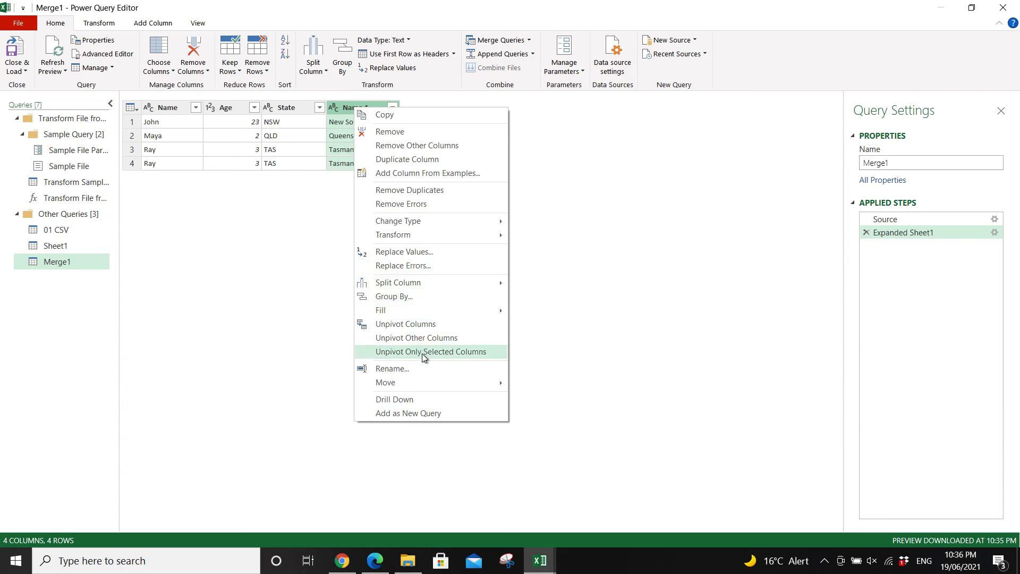
click(422, 370)
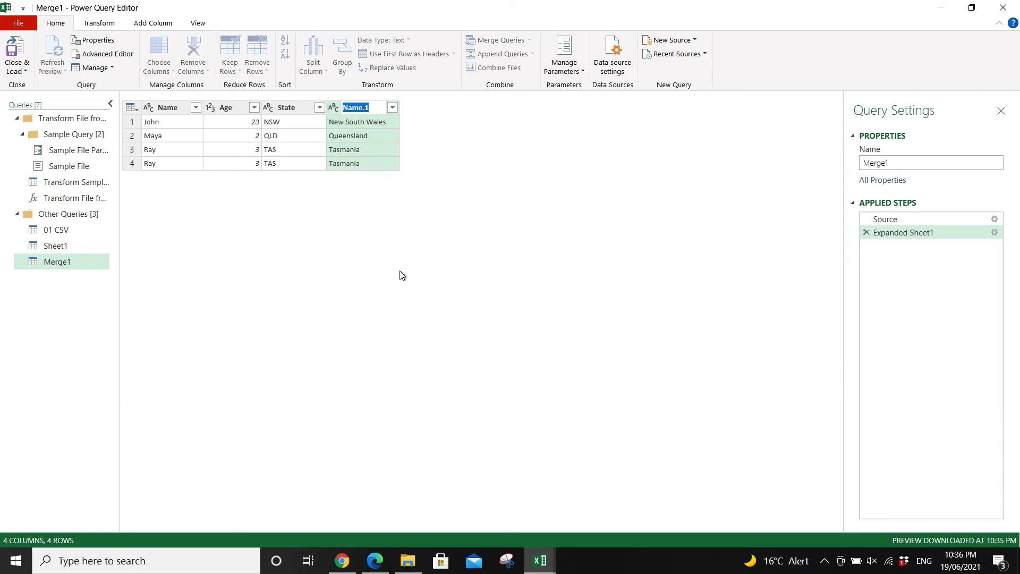
text(State Name)
key(Return)
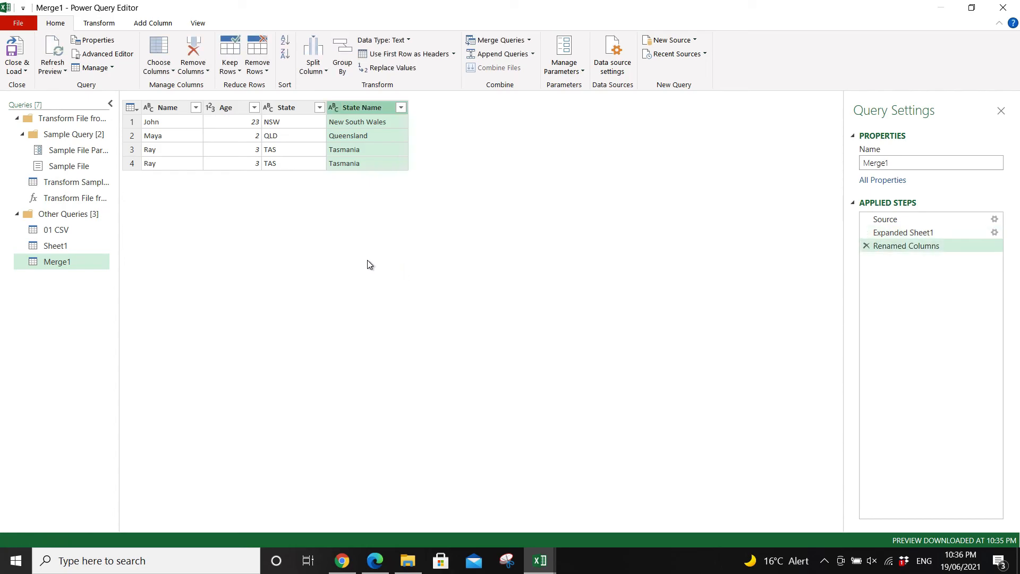